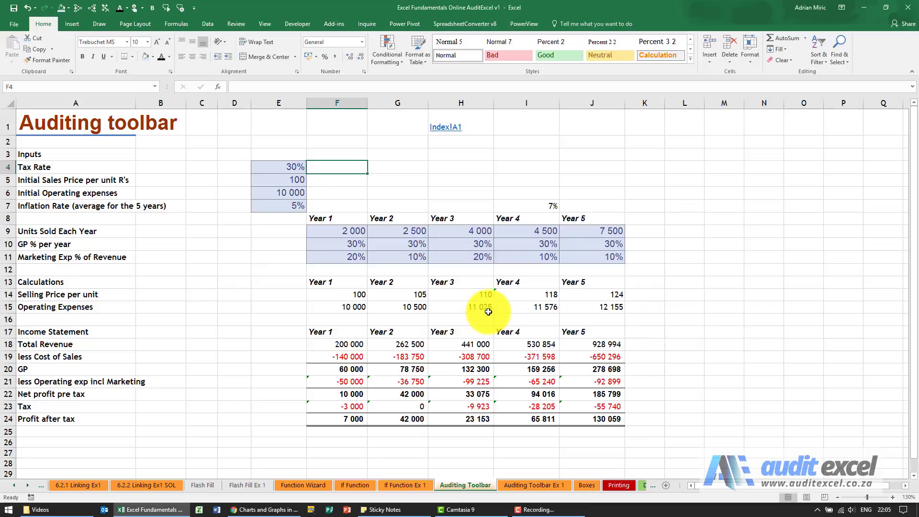
- Switch to the Formulas tab with the Year 1 selling price cell F14 (=E5) selected
{"action": "left_click", "coordinate": [354, 293]}
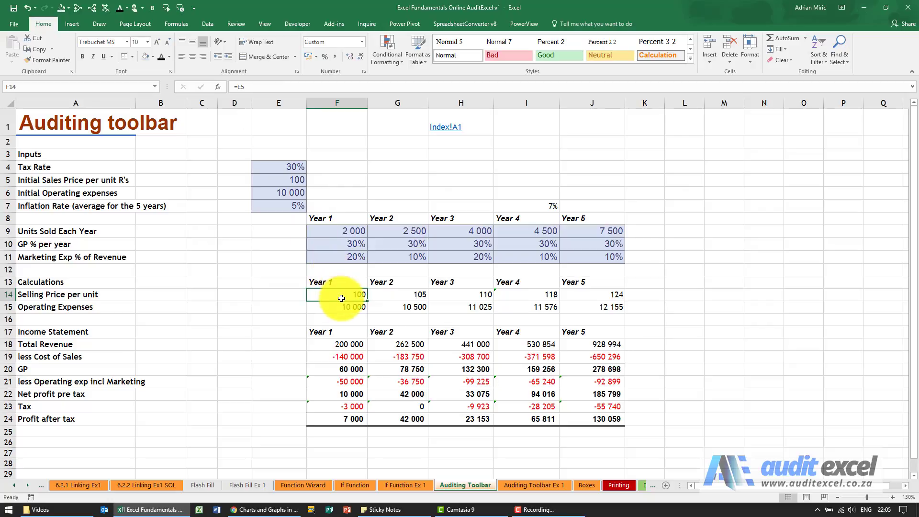
{"action": "left_click", "coordinate": [384, 306]}
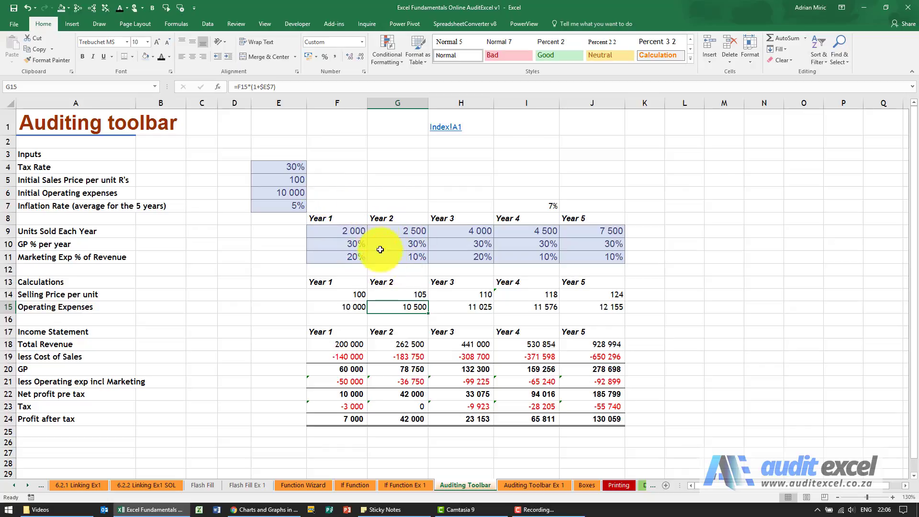
{"action": "left_click", "coordinate": [346, 293]}
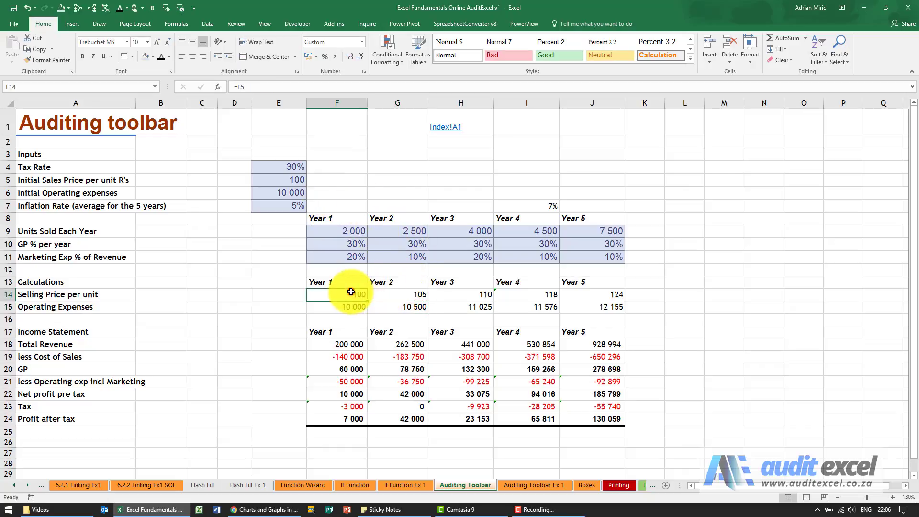
{"action": "left_click", "coordinate": [177, 23]}
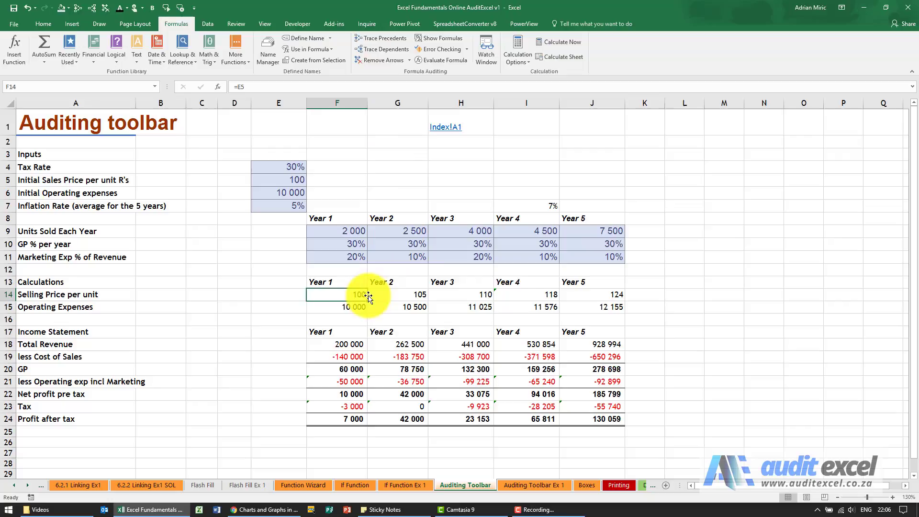
{"action": "left_click", "coordinate": [347, 295]}
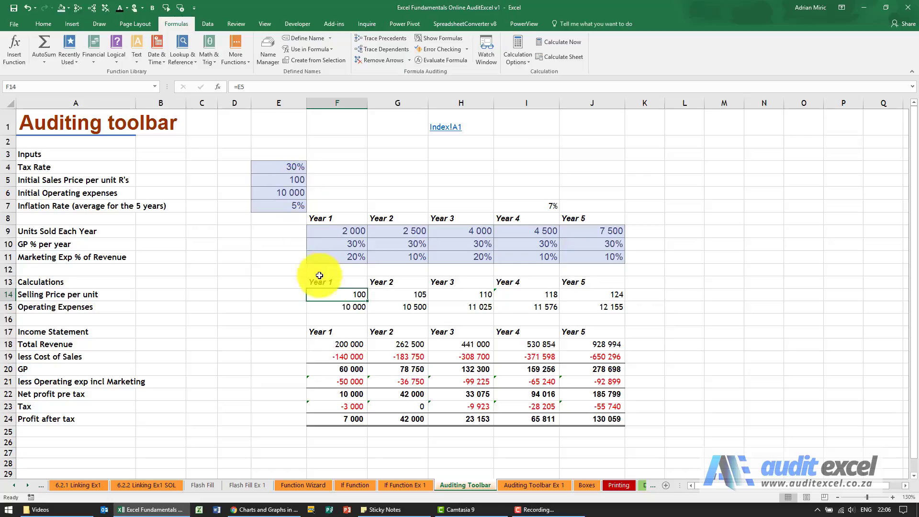
- Trace precedents for F14, drawing an arrow from the 100 initial sales price in E5
{"action": "left_click", "coordinate": [177, 24]}
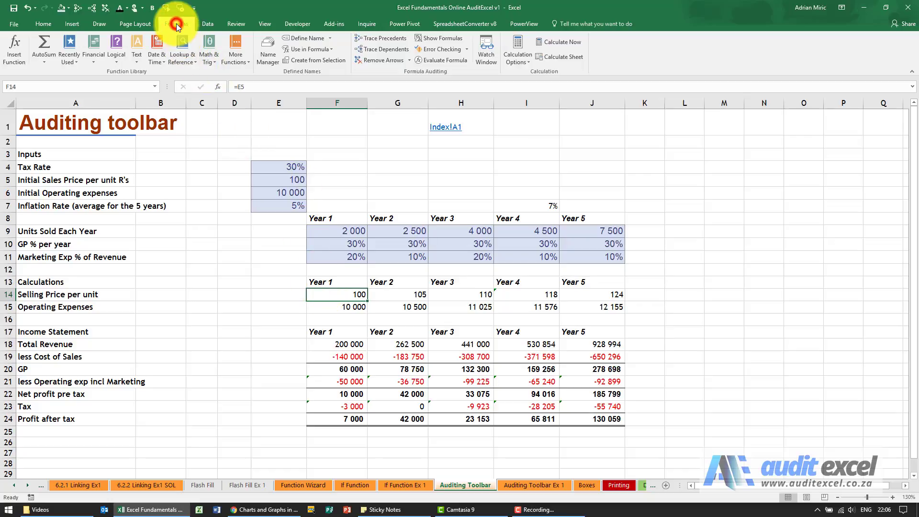
{"action": "left_click", "coordinate": [379, 38]}
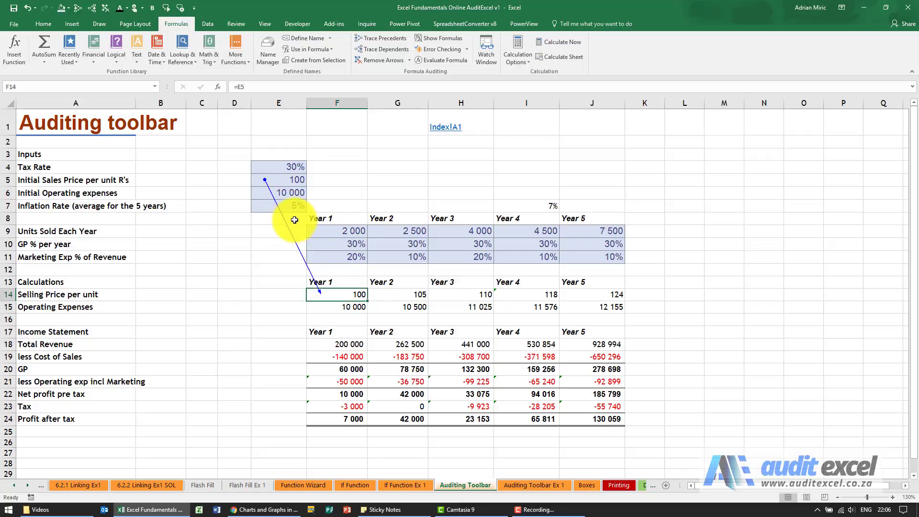
- Clear the F14 arrow, trace G14's precedents from F14 and E7, then remove all arrows
{"action": "left_click", "coordinate": [379, 61]}
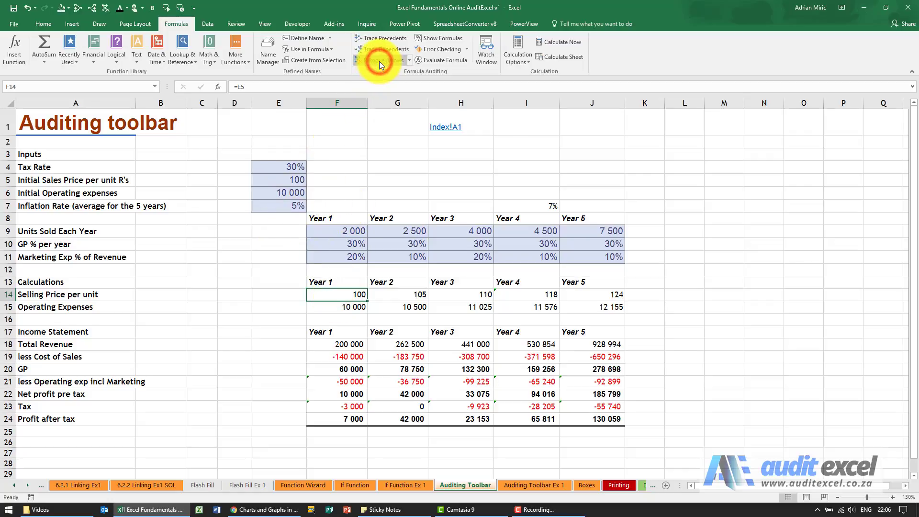
{"action": "left_click", "coordinate": [398, 293]}
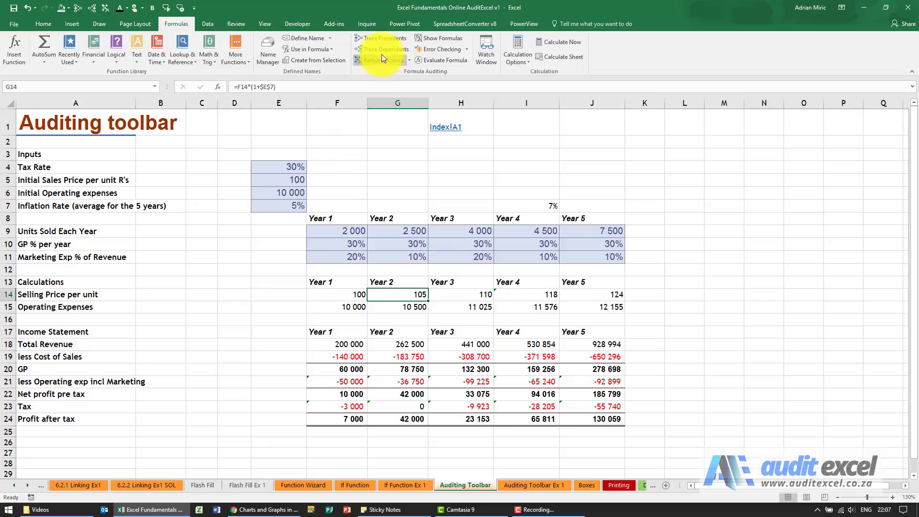
{"action": "left_click", "coordinate": [382, 39]}
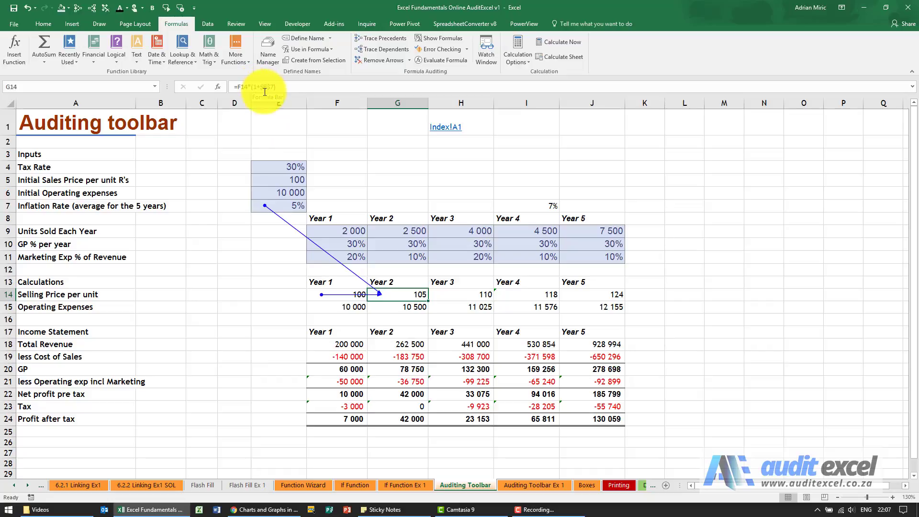
{"action": "left_click", "coordinate": [377, 62]}
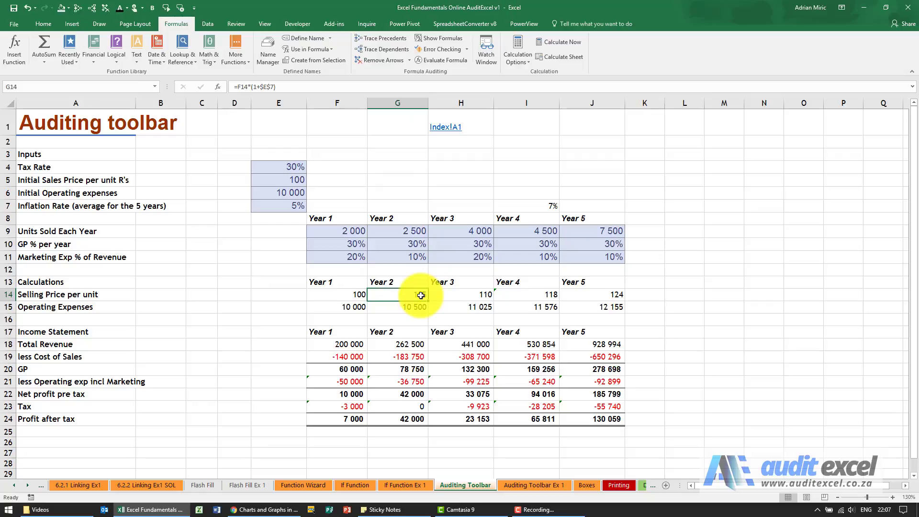
{"action": "left_click", "coordinate": [349, 295]}
{"action": "left_click", "coordinate": [380, 40]}
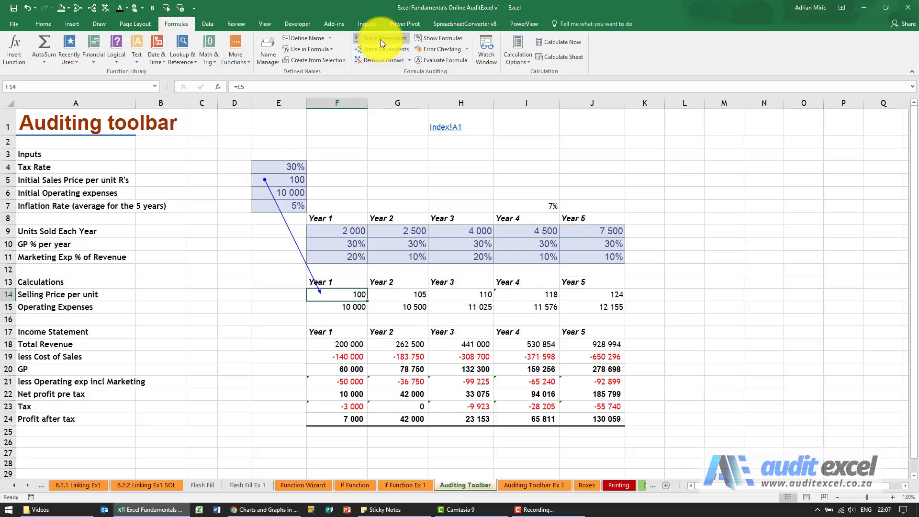
{"action": "key", "text": "Right"}
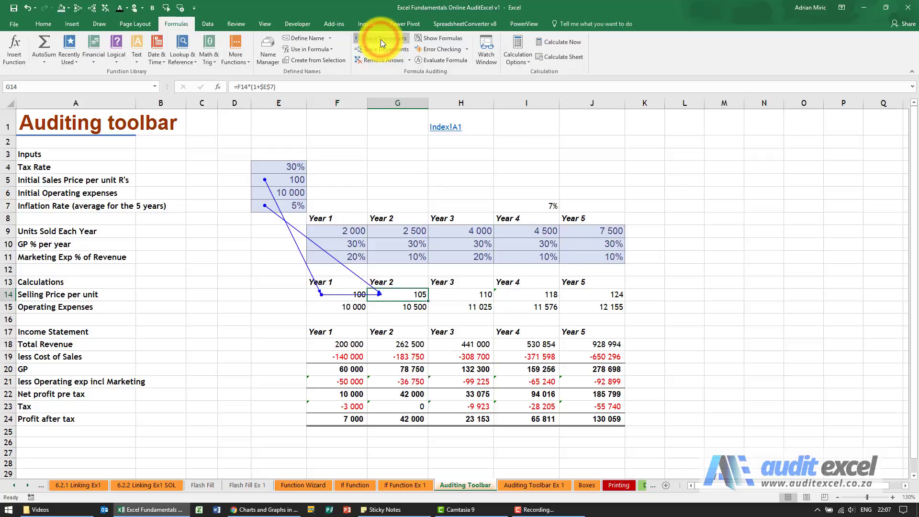
{"action": "key", "text": "Right"}
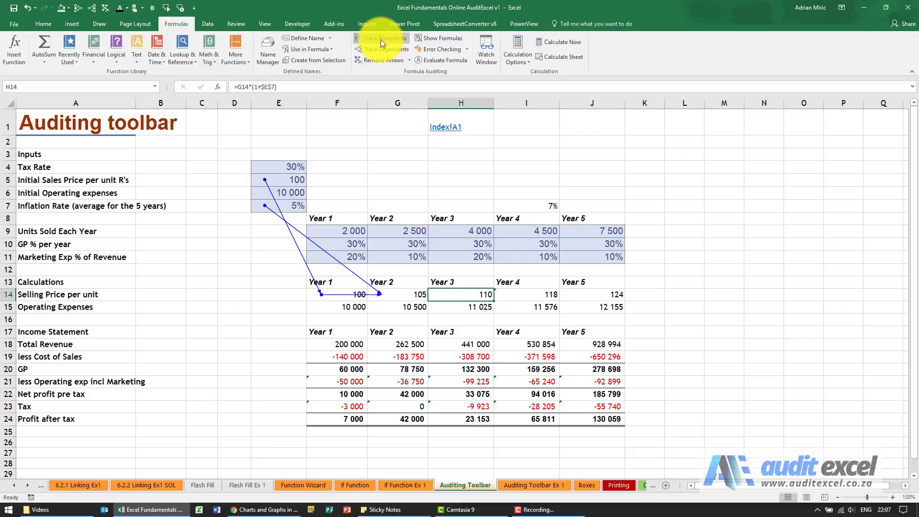
{"action": "left_click", "coordinate": [381, 39]}
{"action": "key", "text": "Right"}
{"action": "left_click", "coordinate": [381, 40]}
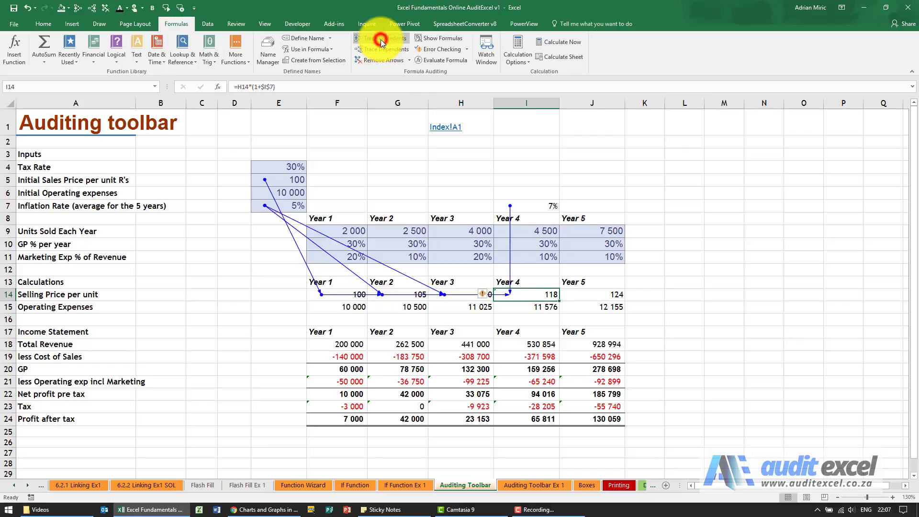
{"action": "key", "text": "Right"}
{"action": "left_click", "coordinate": [380, 39]}
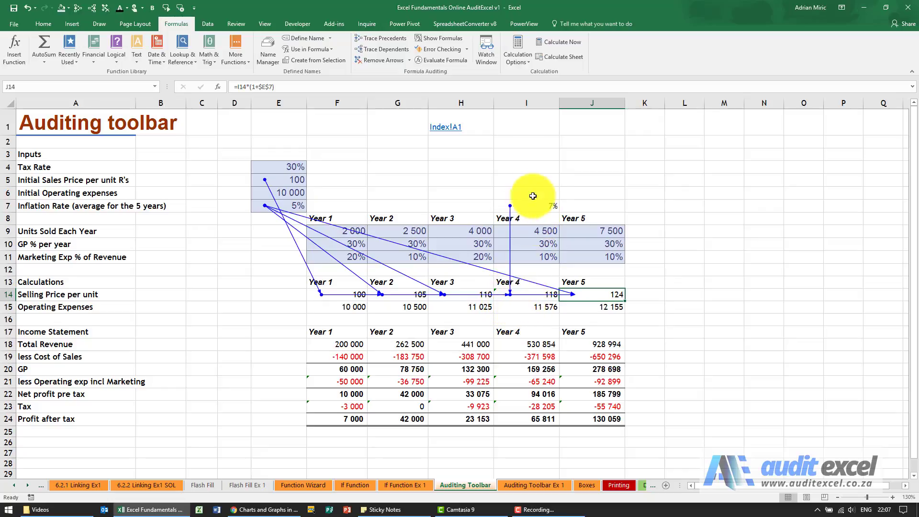
{"action": "left_click", "coordinate": [378, 61]}
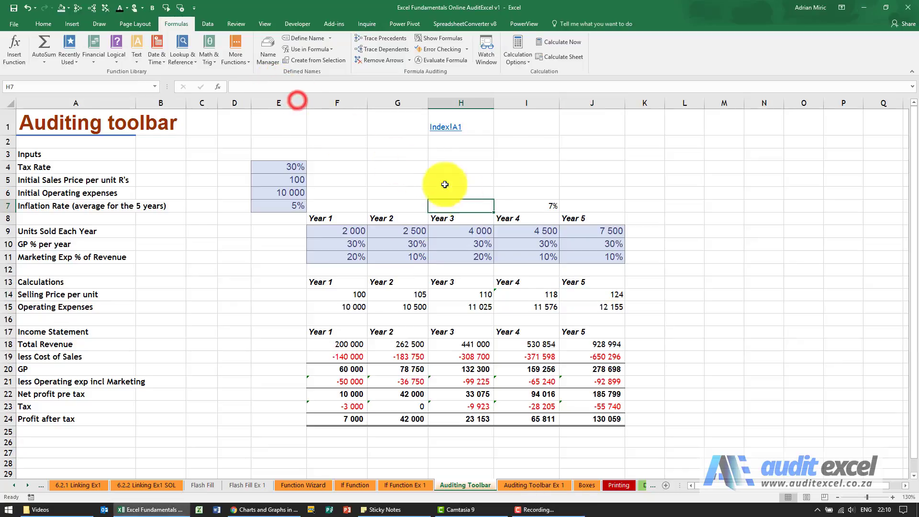
- Trace precedents for the 7% inflation value in I7, showing its off-sheet source
{"action": "left_click", "coordinate": [471, 207]}
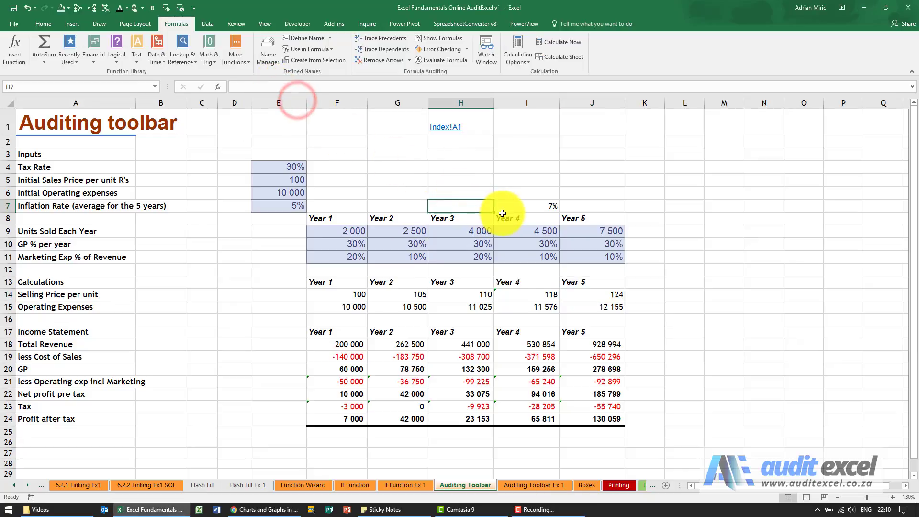
{"action": "left_click", "coordinate": [531, 206]}
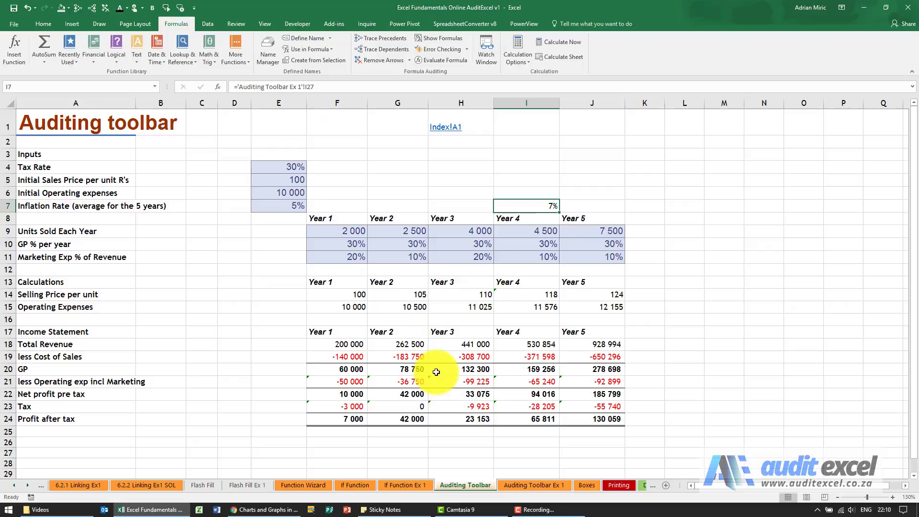
{"action": "left_click", "coordinate": [381, 39]}
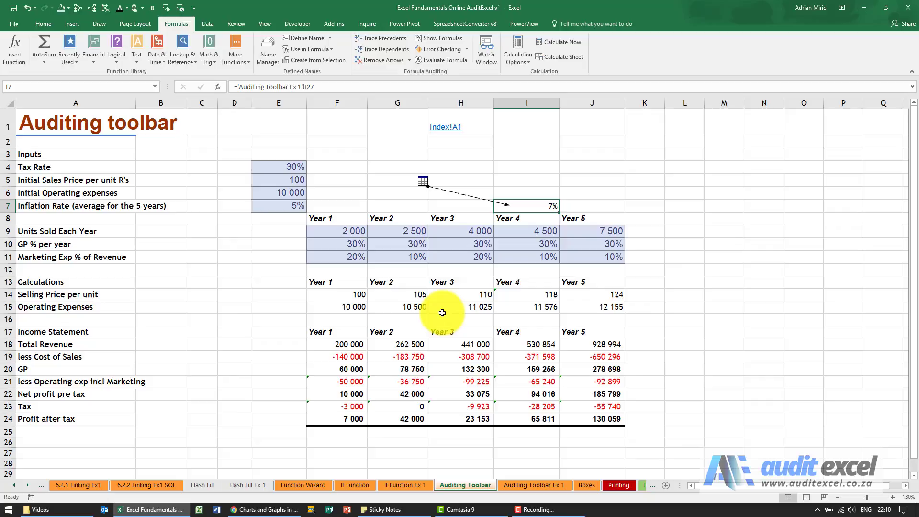
{"action": "double_click", "coordinate": [465, 196]}
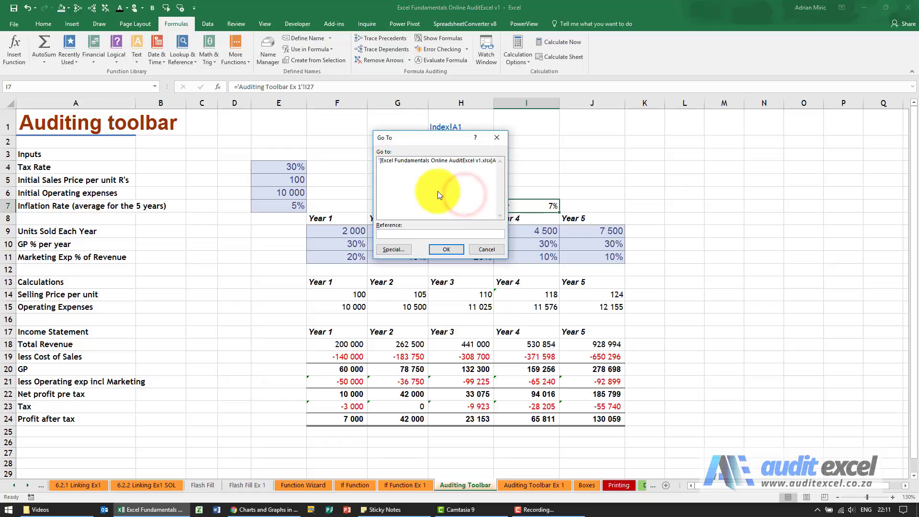
{"action": "left_click", "coordinate": [392, 161]}
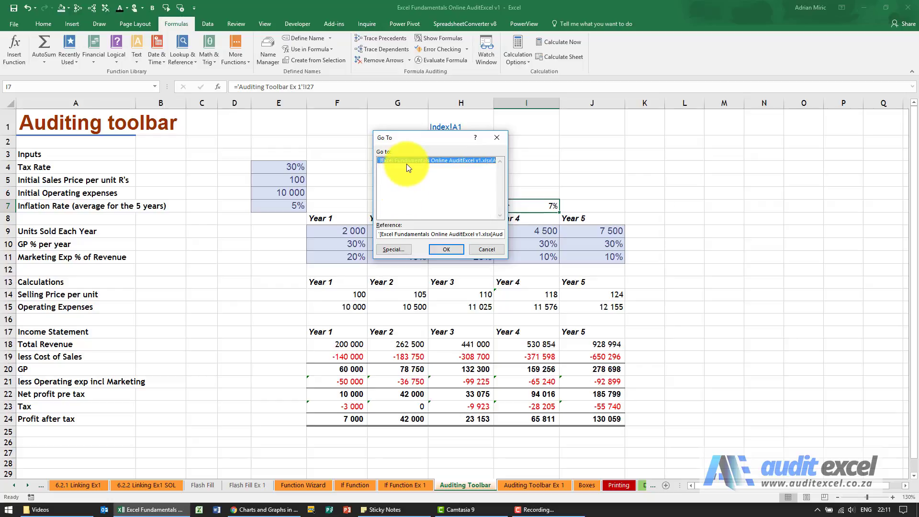
{"action": "left_click", "coordinate": [443, 252]}
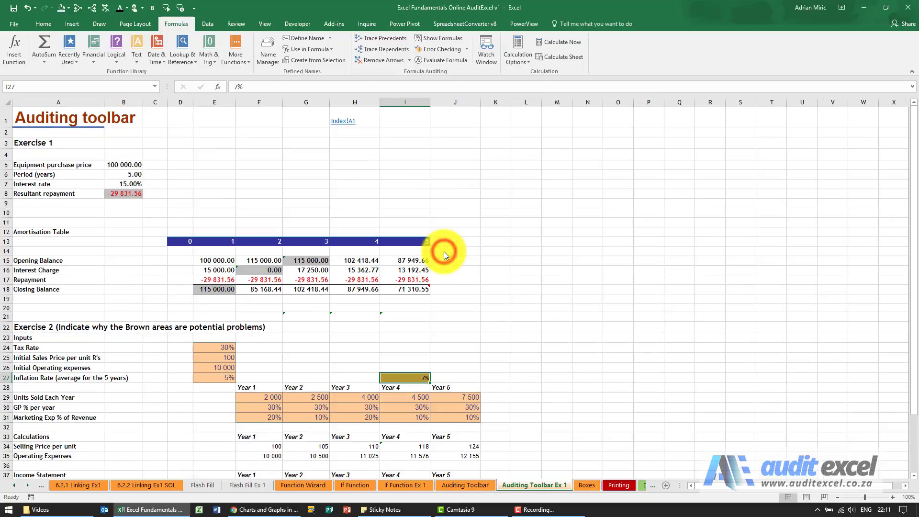
{"action": "double_click", "coordinate": [407, 381]}
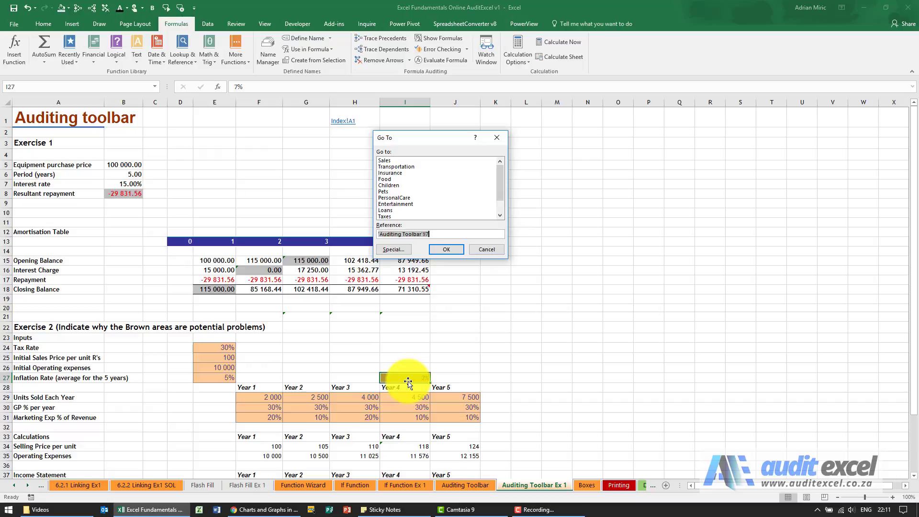
{"action": "left_click", "coordinate": [450, 250]}
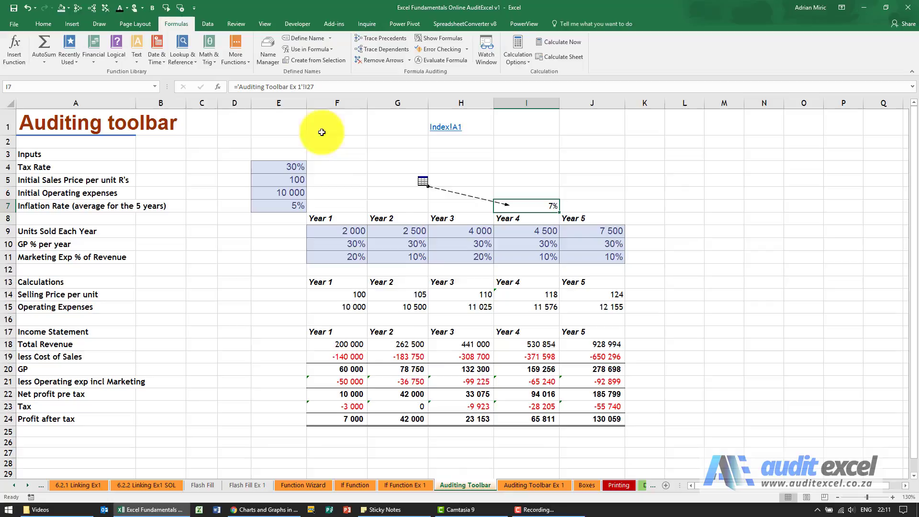
{"action": "left_click", "coordinate": [513, 480]}
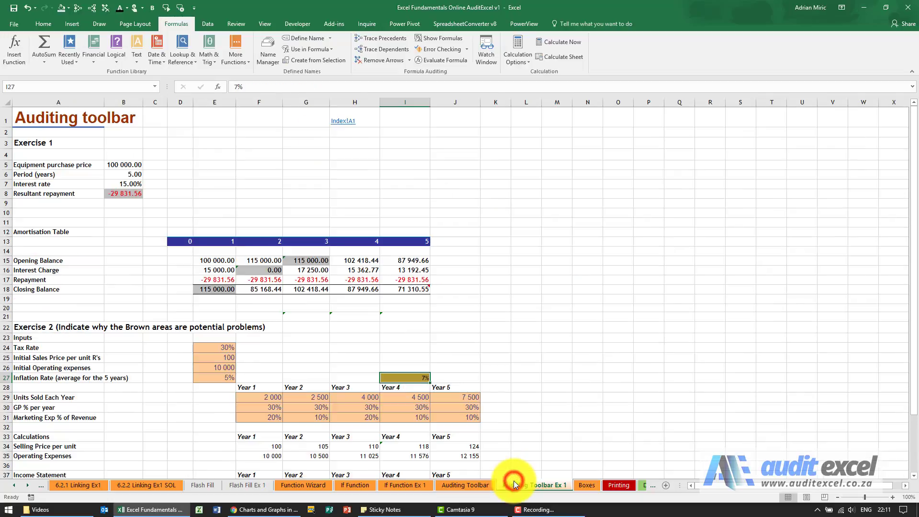
{"action": "left_click", "coordinate": [465, 480]}
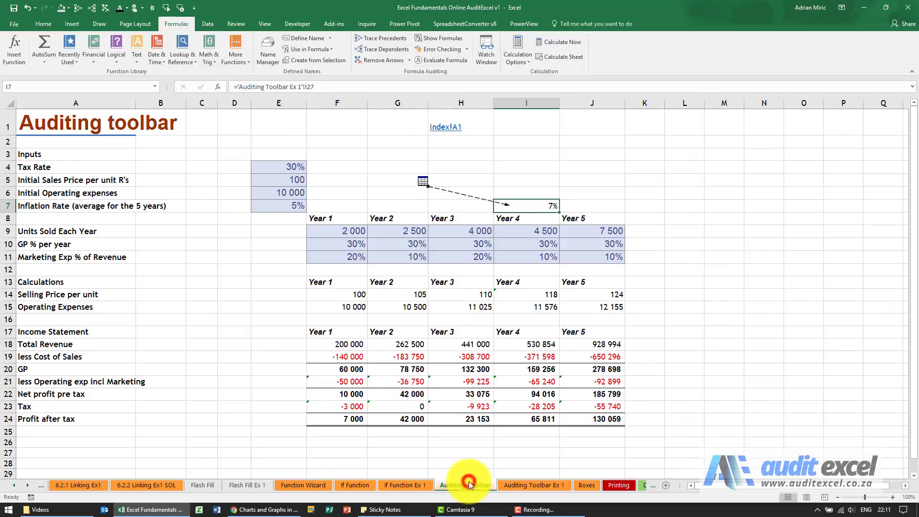
{"action": "double_click", "coordinate": [461, 193]}
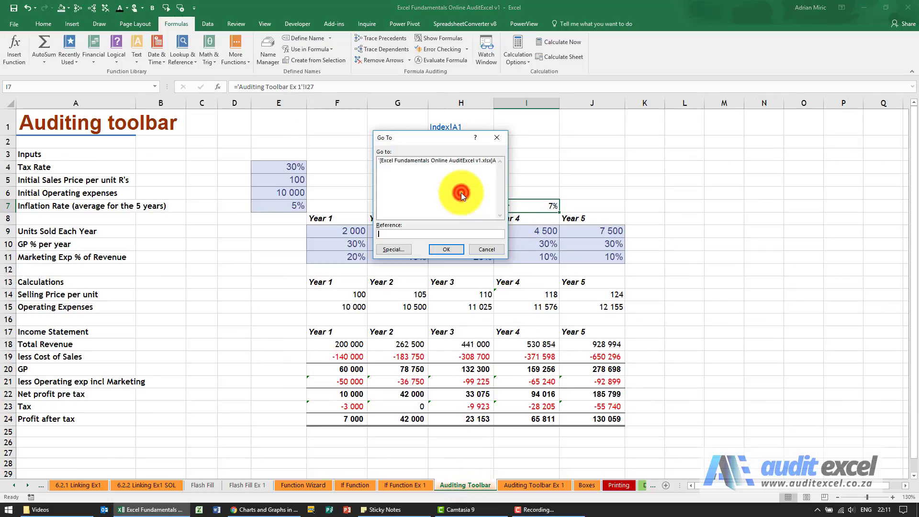
{"action": "left_click", "coordinate": [435, 162]}
{"action": "left_click", "coordinate": [443, 248]}
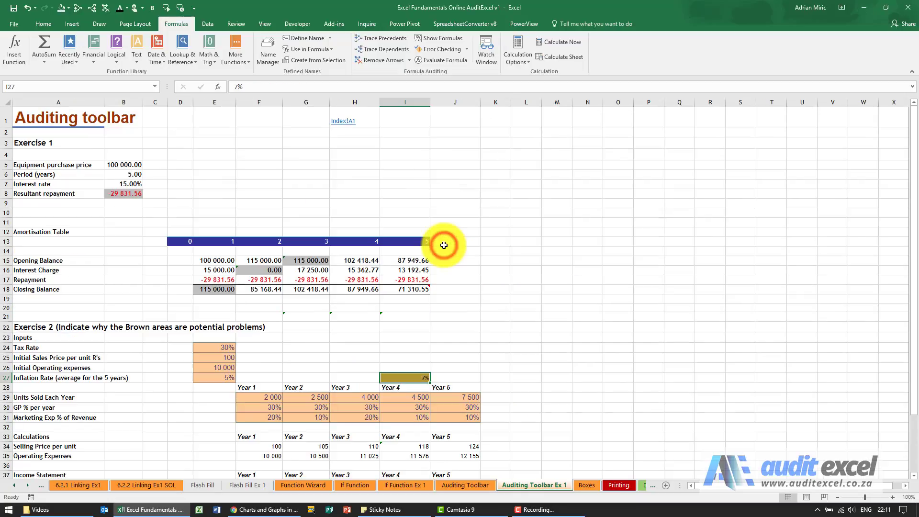
{"action": "key", "text": "F5"}
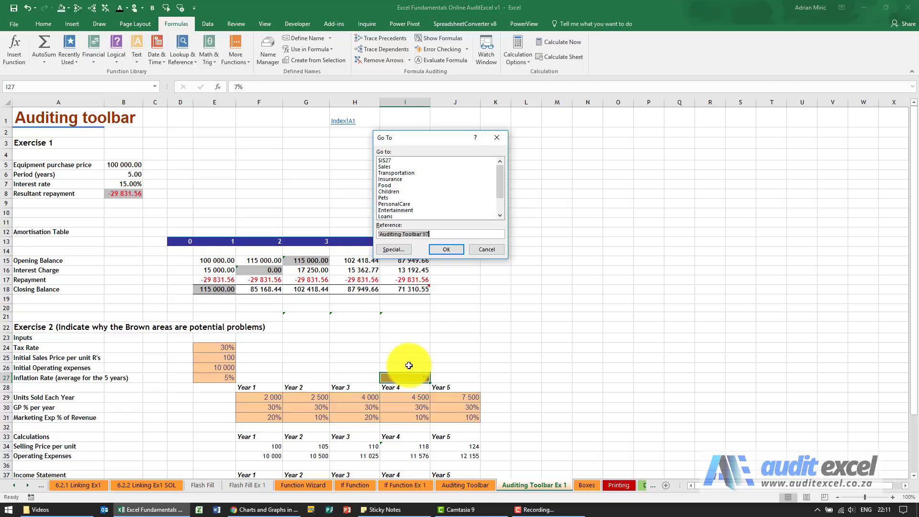
{"action": "left_click", "coordinate": [438, 249]}
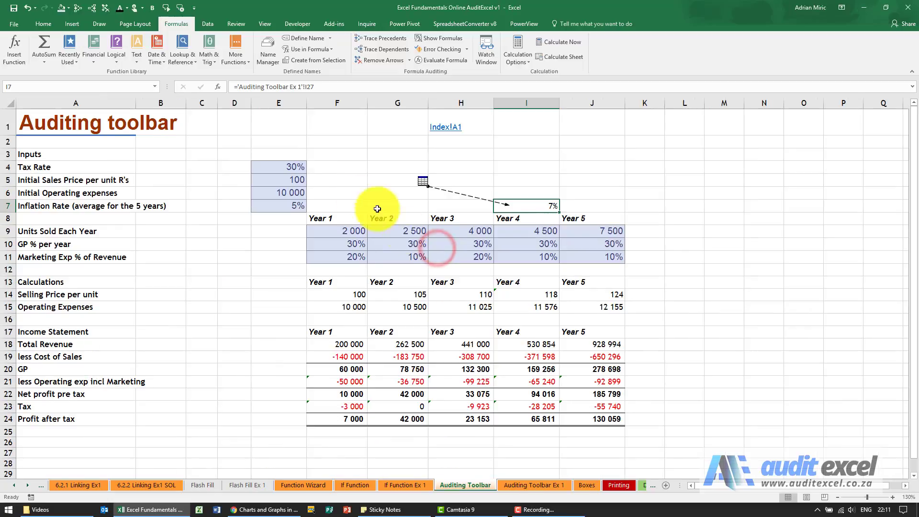
- Remove the I7 precedent arrow and select the 30% tax rate in E4
{"action": "left_click", "coordinate": [378, 62]}
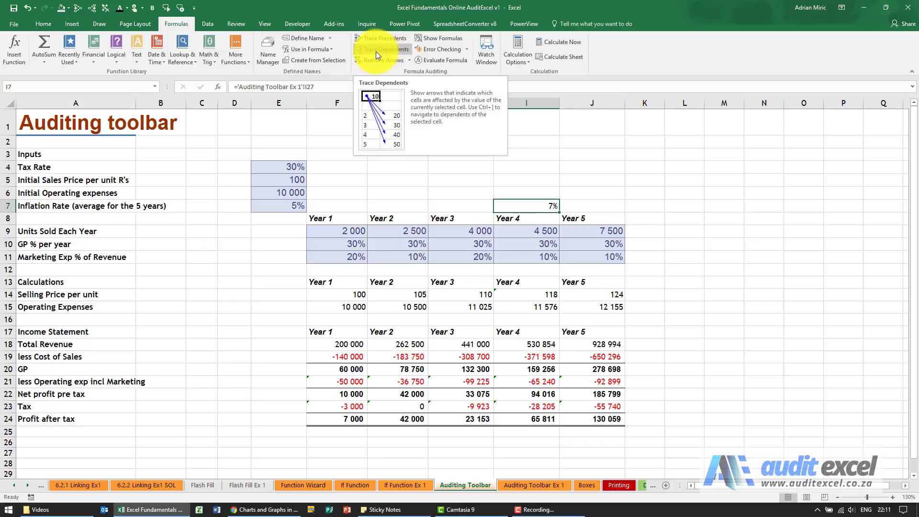
{"action": "left_click", "coordinate": [289, 166]}
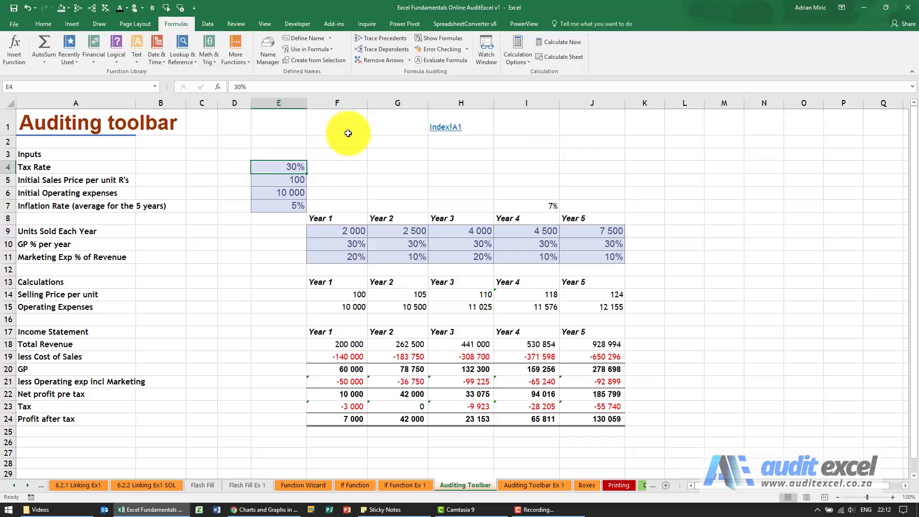
{"action": "left_click", "coordinate": [383, 50]}
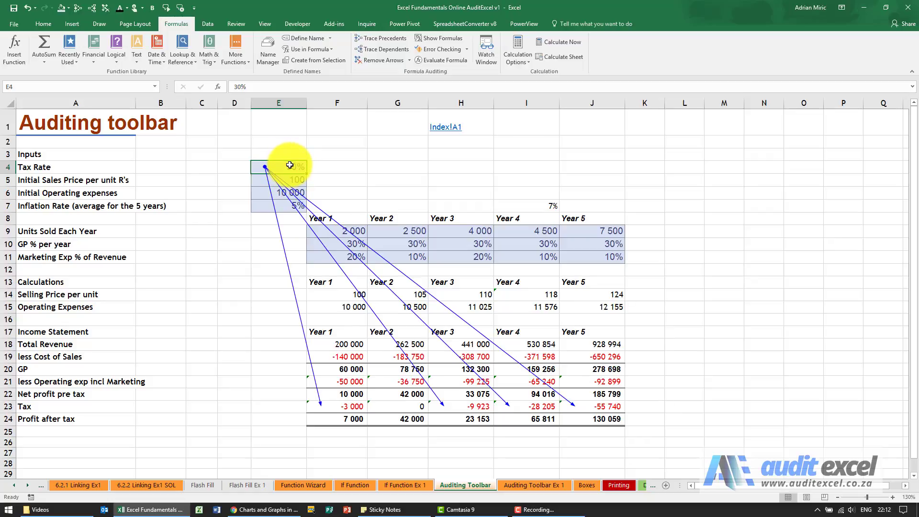
{"action": "left_click", "coordinate": [371, 59]}
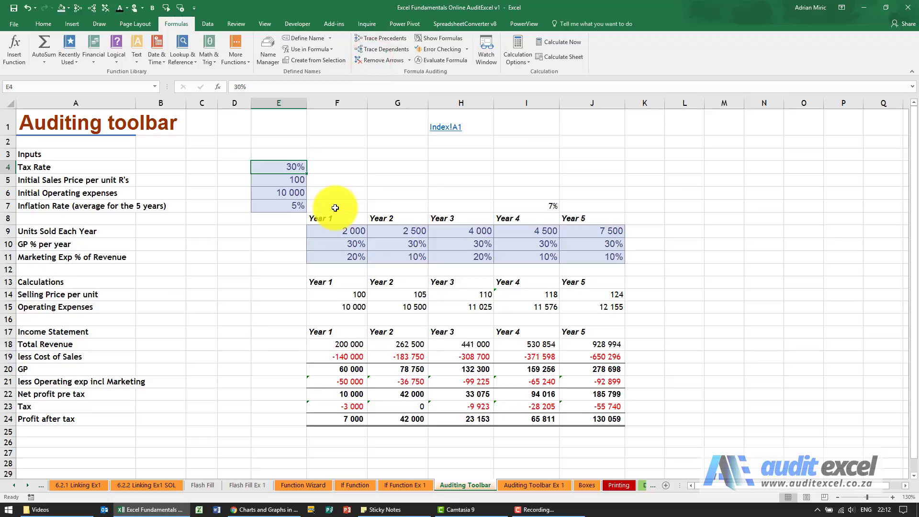